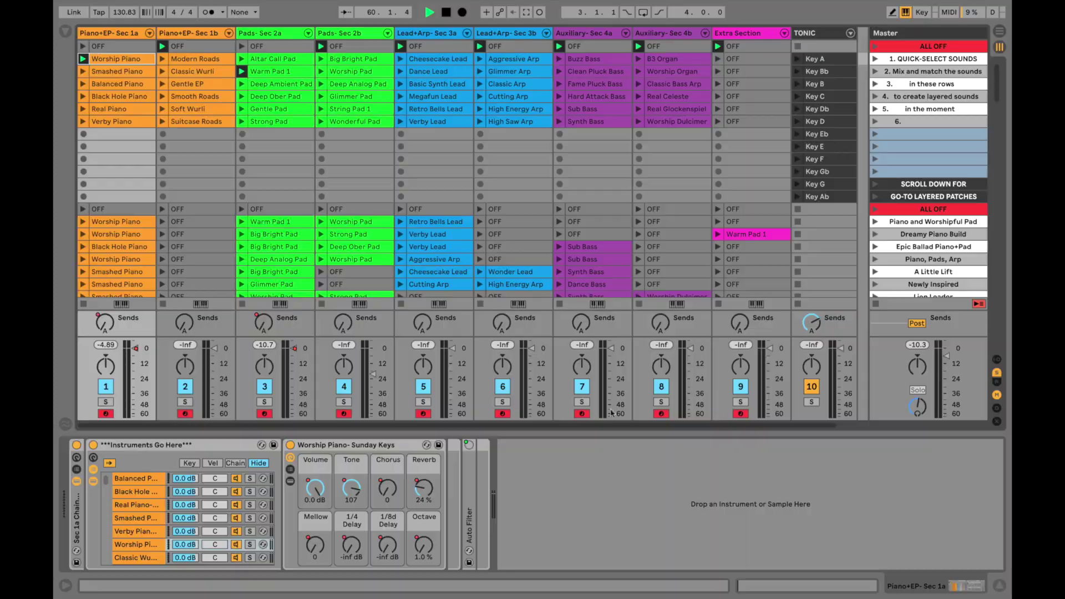
# Scroll down past the layered patch scenes to the individual piano, pad, lead and bass clips
pyautogui.scroll(-10, 593, 280)
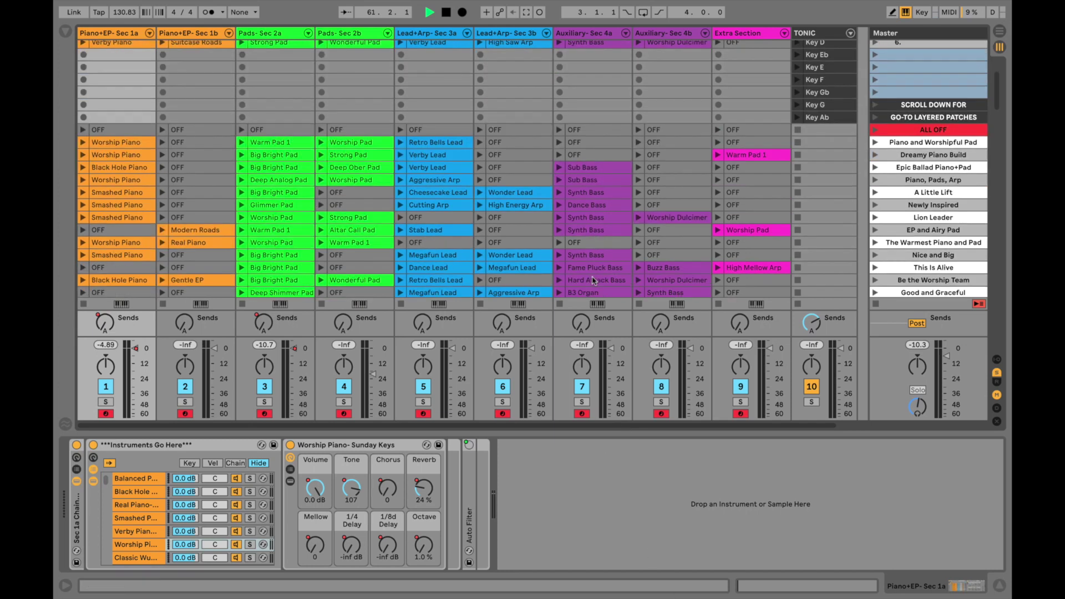
pyautogui.scroll(-12, 593, 280)
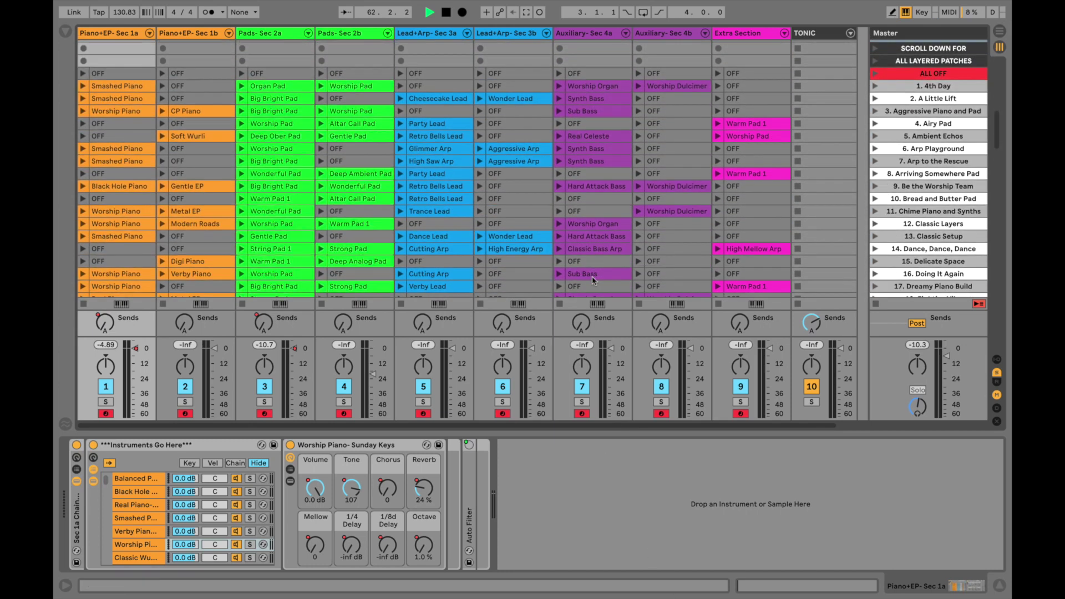
pyautogui.scroll(-15, 592, 280)
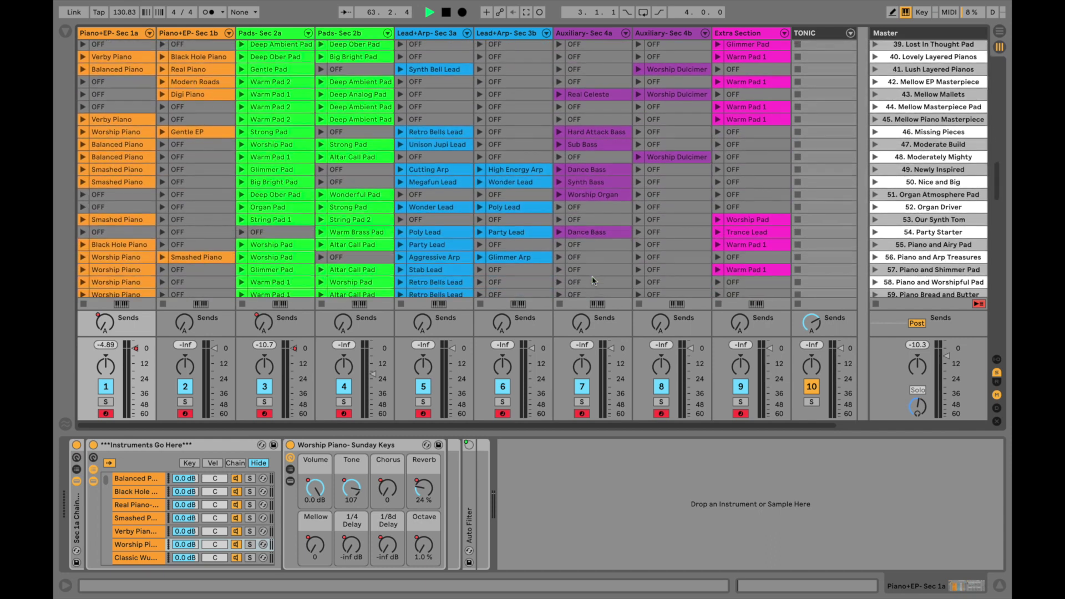
pyautogui.scroll(-15, 592, 280)
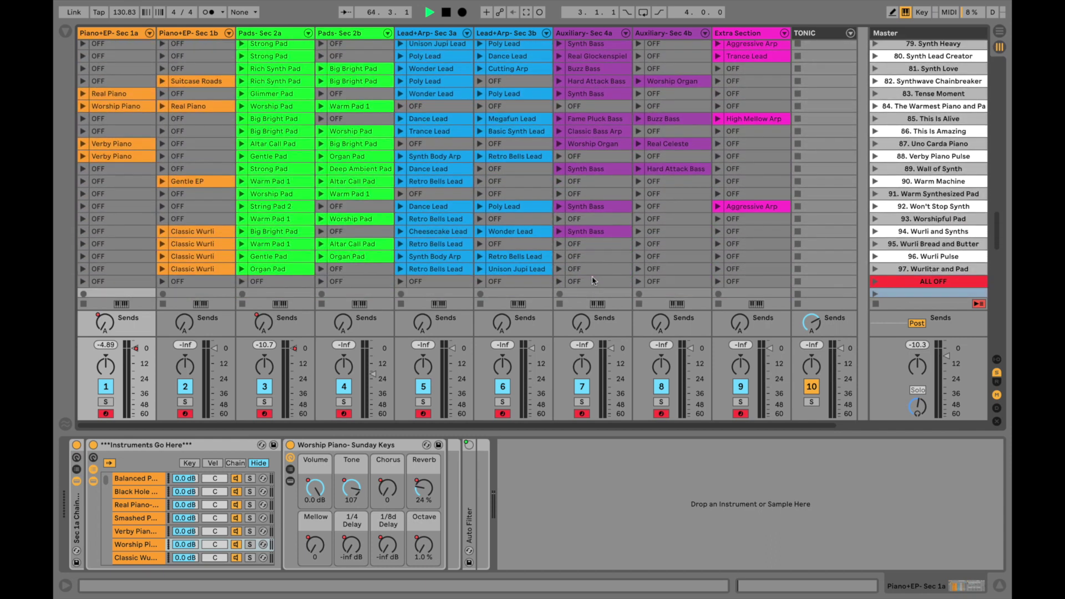
pyautogui.scroll(-3, 593, 280)
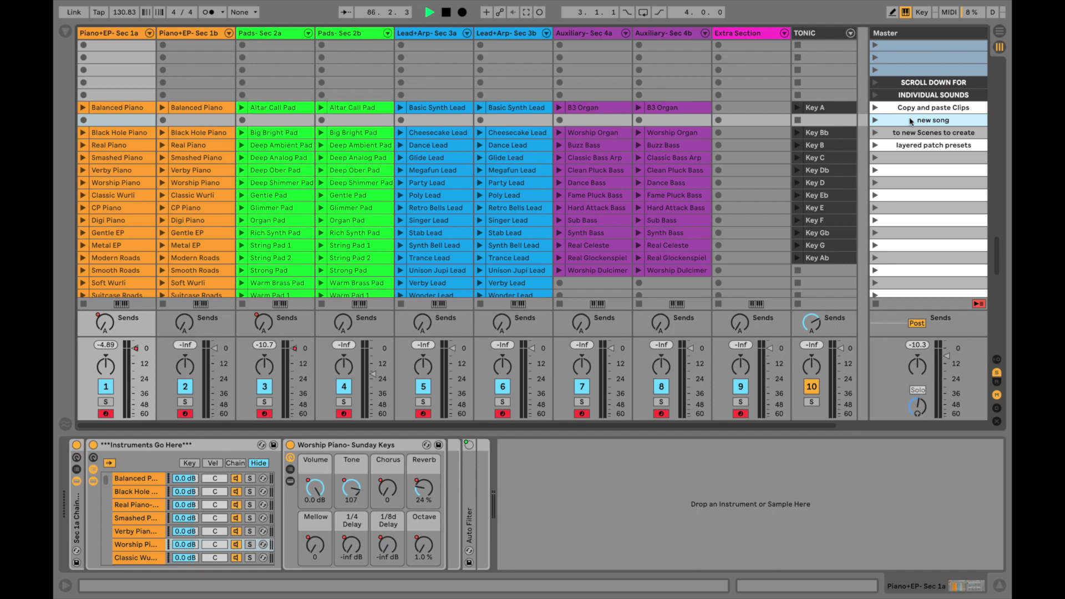
# Drag the 'new song' scene up one row, above the Copy and paste Clips scene
pyautogui.moveTo(910, 118); pyautogui.dragTo(911, 105)
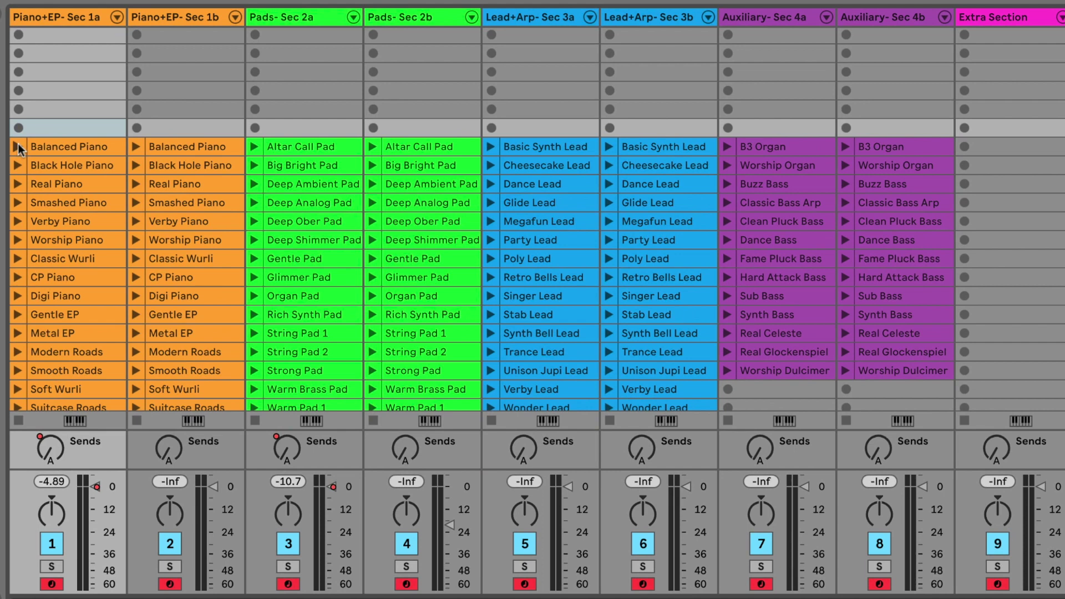
# Paste the Real Piano clip into the new song slot of Piano+EP- Sec 1a and launch it
pyautogui.click(19, 147)
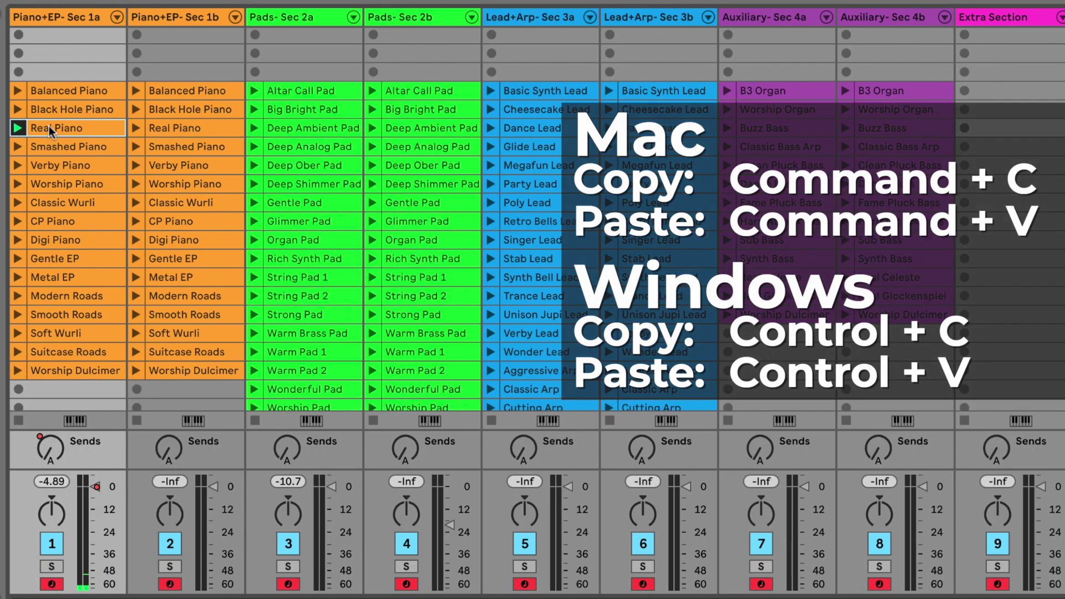
pyautogui.click(48, 68)
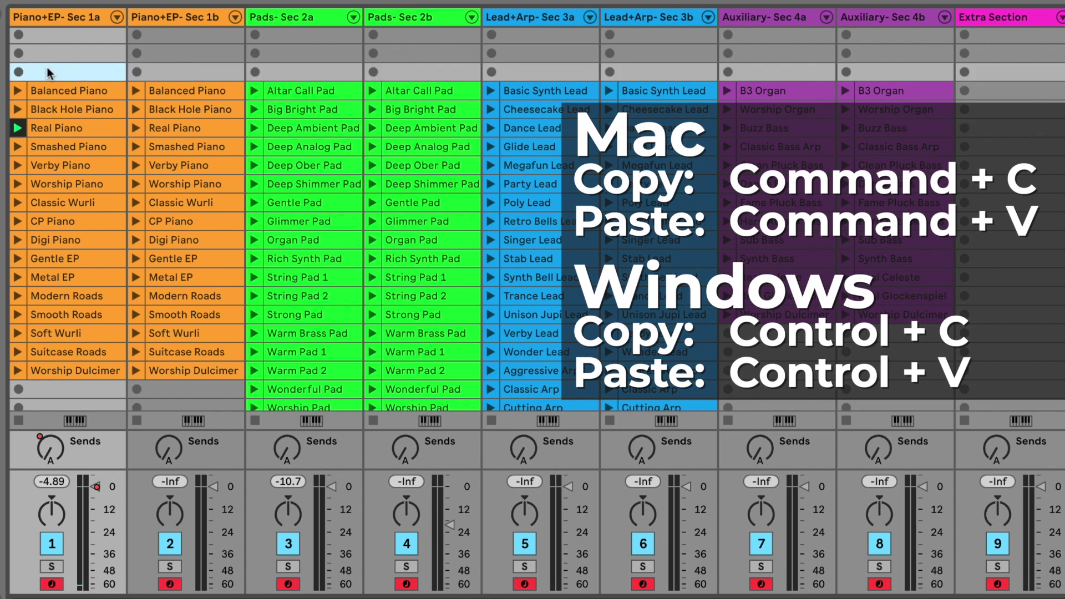
pyautogui.hotkey('ctrl', 'v')
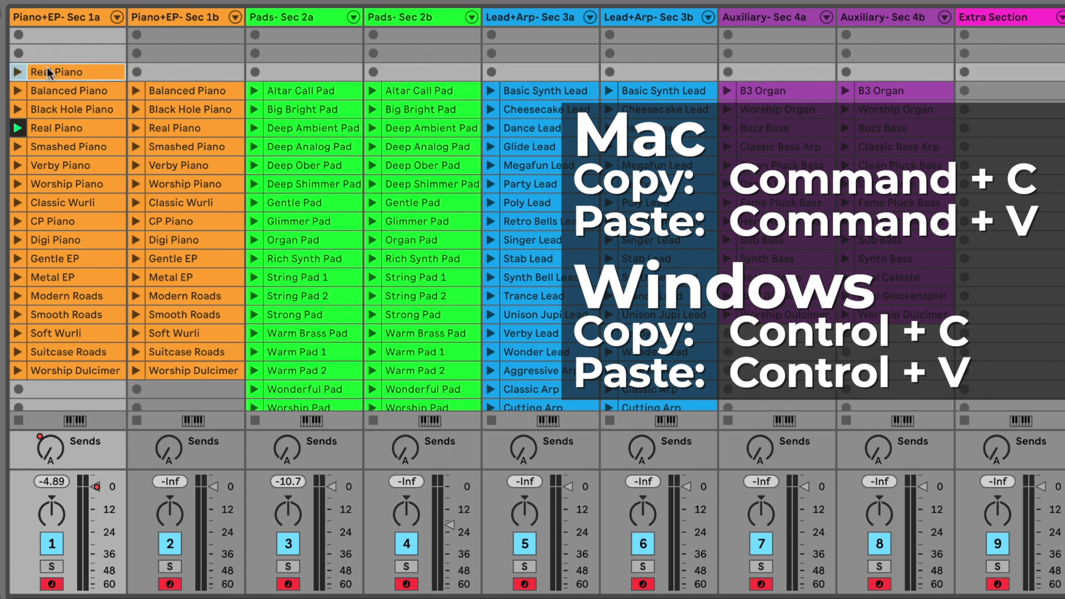
pyautogui.click(16, 72)
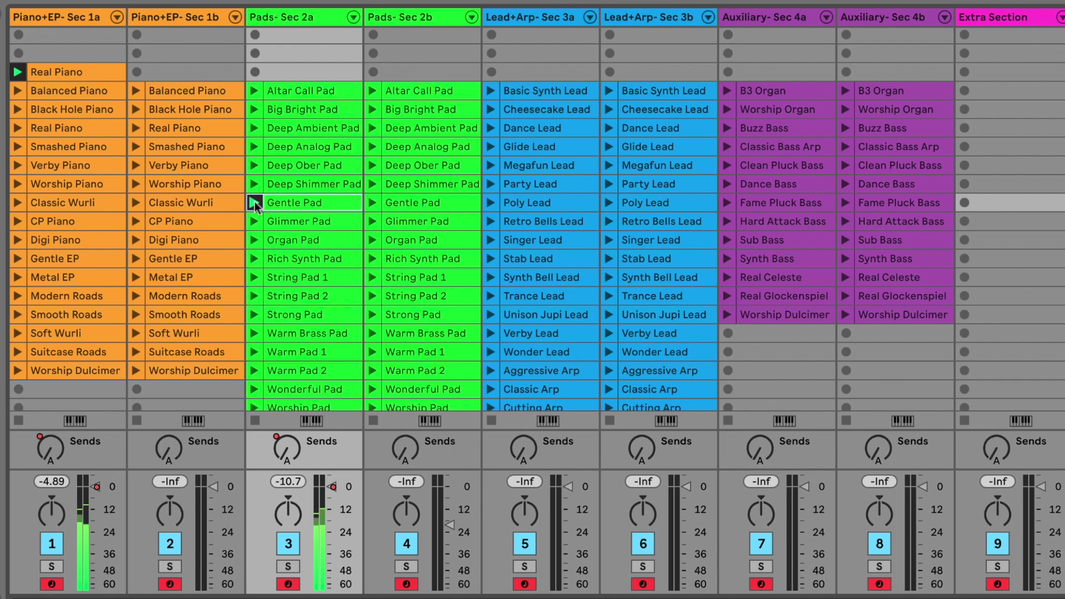
# Paste a copy of Rich Synth Pad into the new song slot of Pads- Sec 2a
pyautogui.click(258, 258)
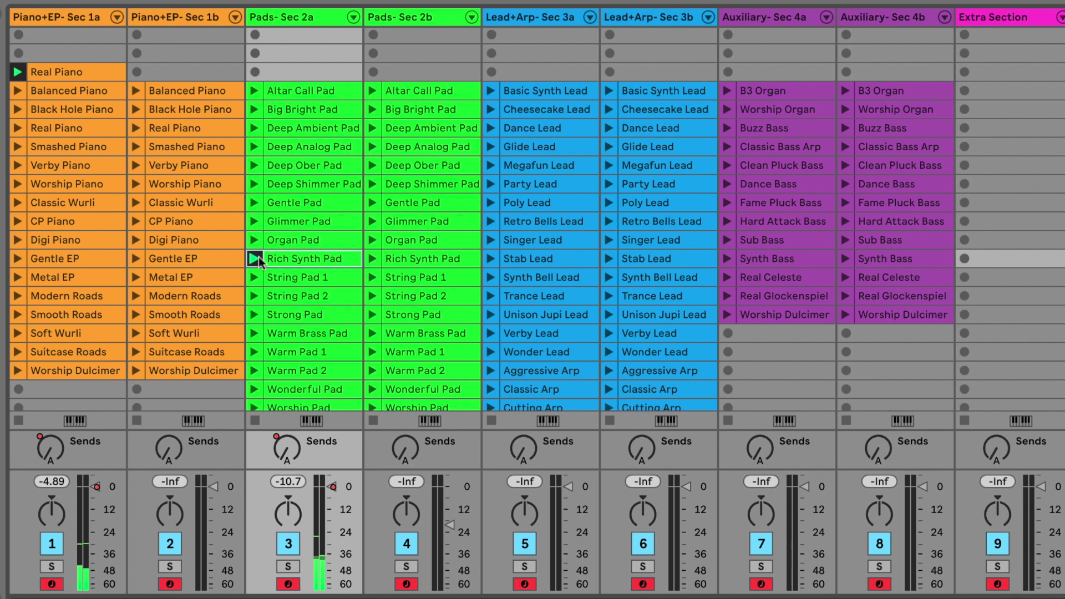
pyautogui.click(285, 72)
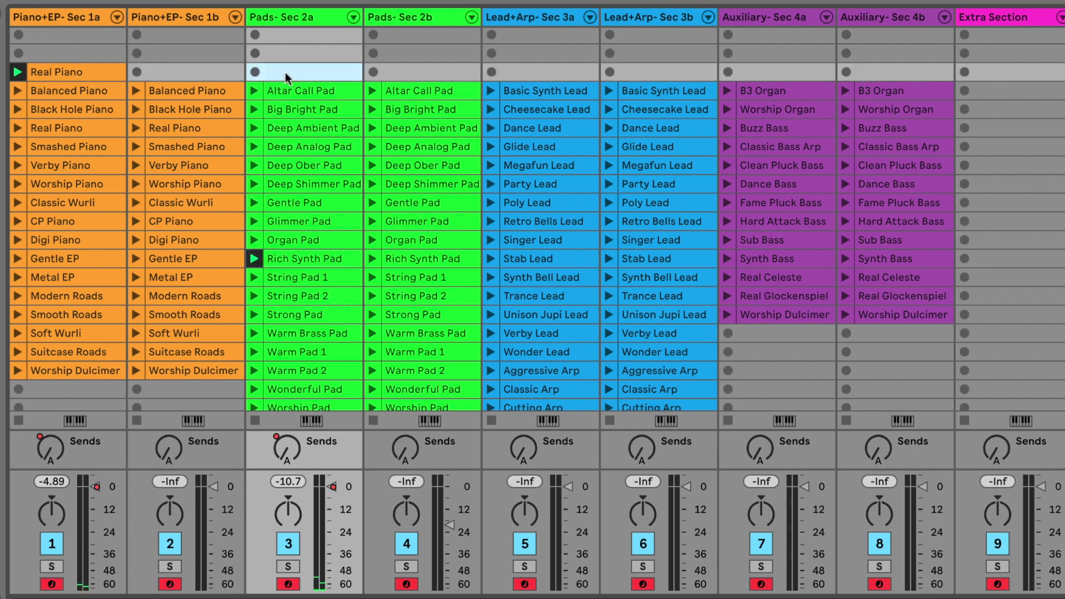
pyautogui.hotkey('ctrl', 'v')
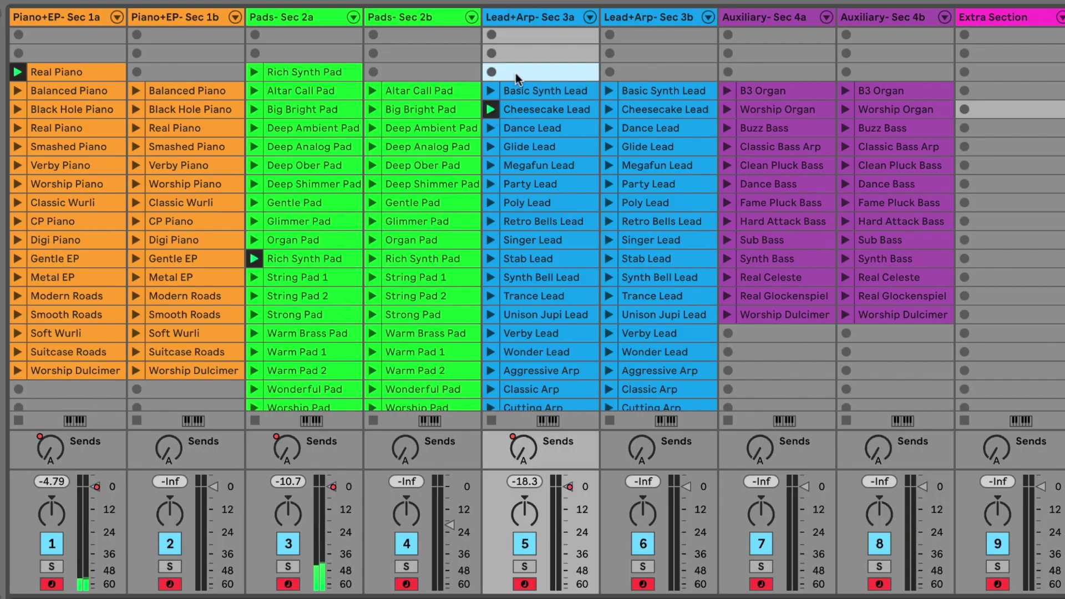
# Paste Cheesecake Lead into Lead+Arp- Sec 3a and Sub Bass into Auxiliary- Sec 4a on the new song row
pyautogui.hotkey('ctrl', 'v')
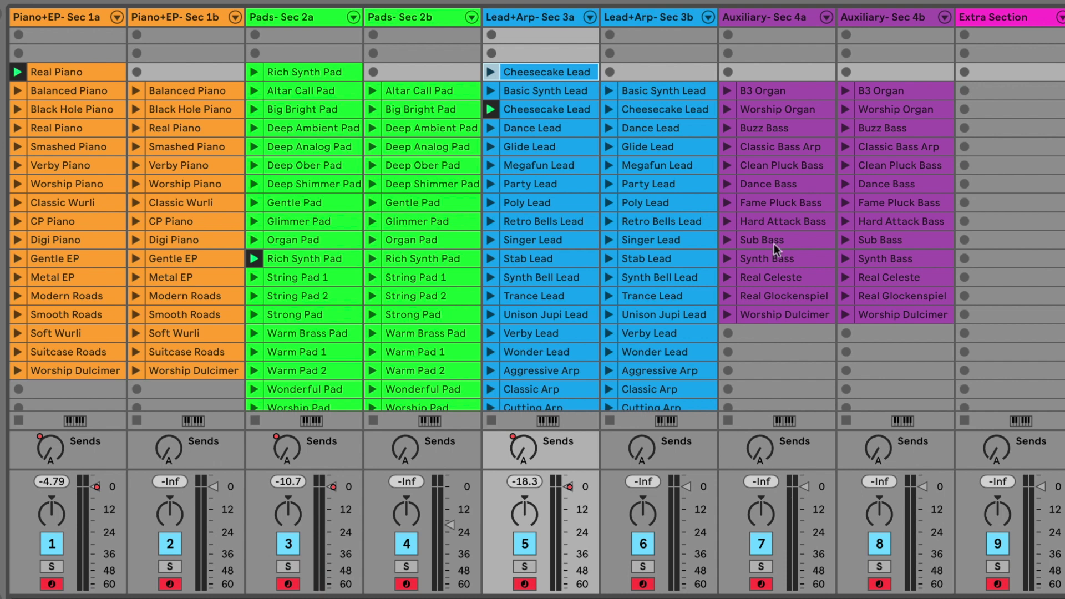
pyautogui.click(729, 130)
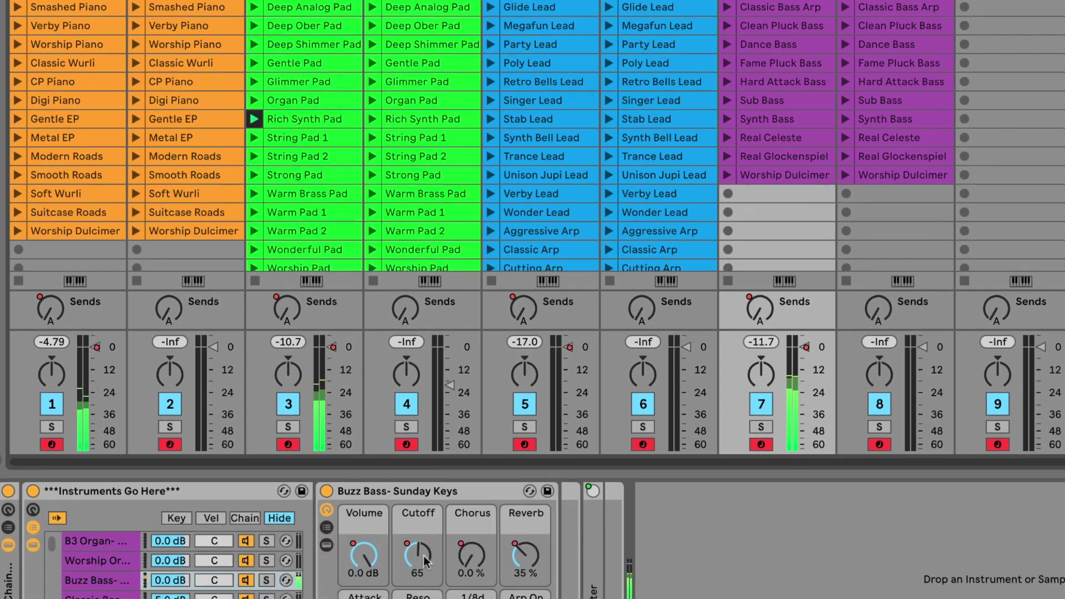
pyautogui.click(424, 555)
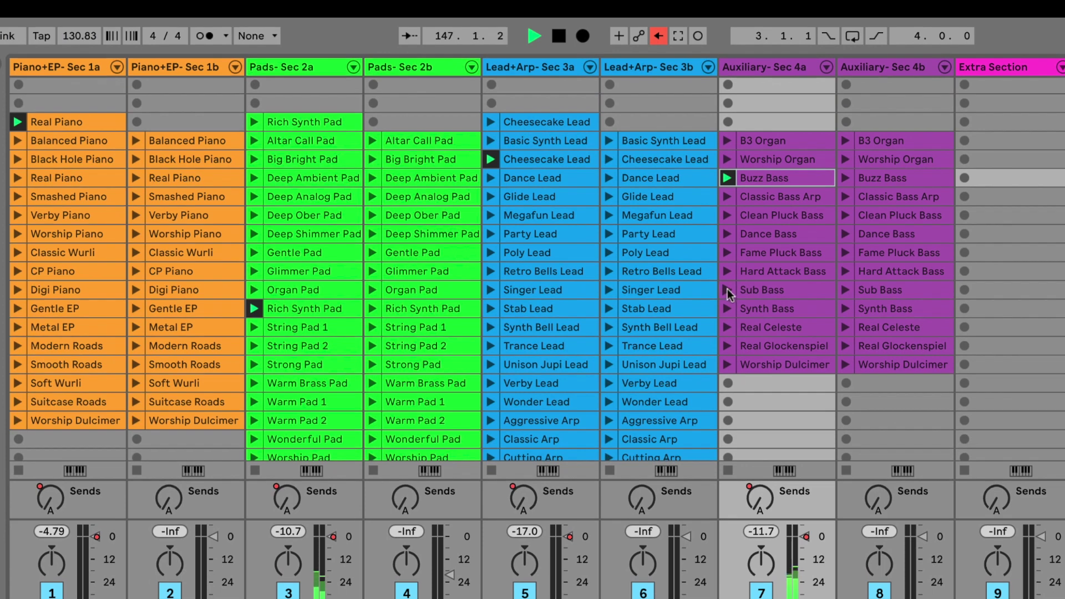
pyautogui.click(727, 289)
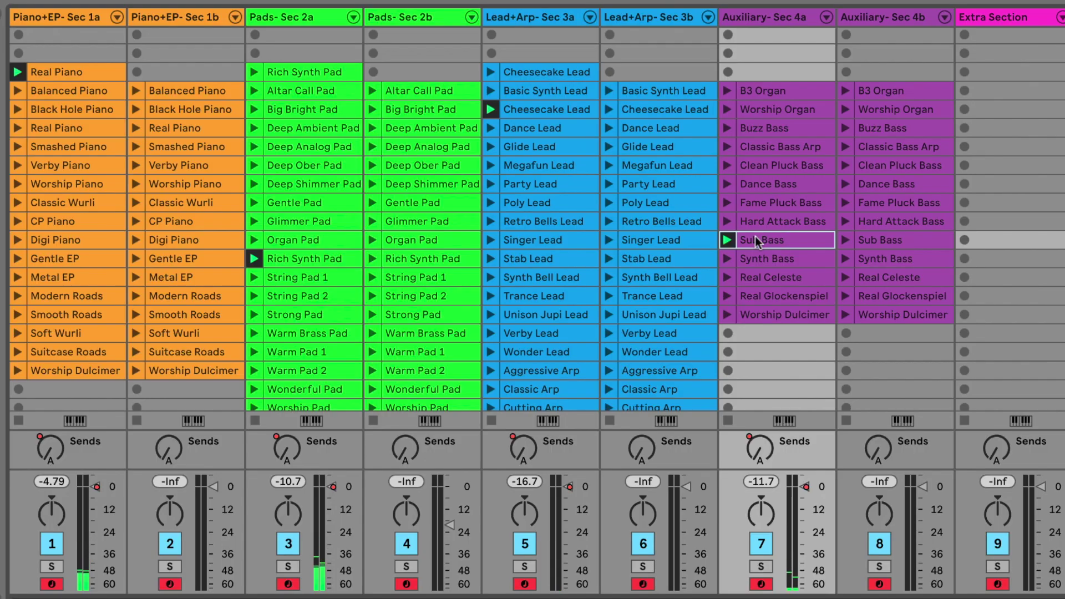
pyautogui.click(760, 74)
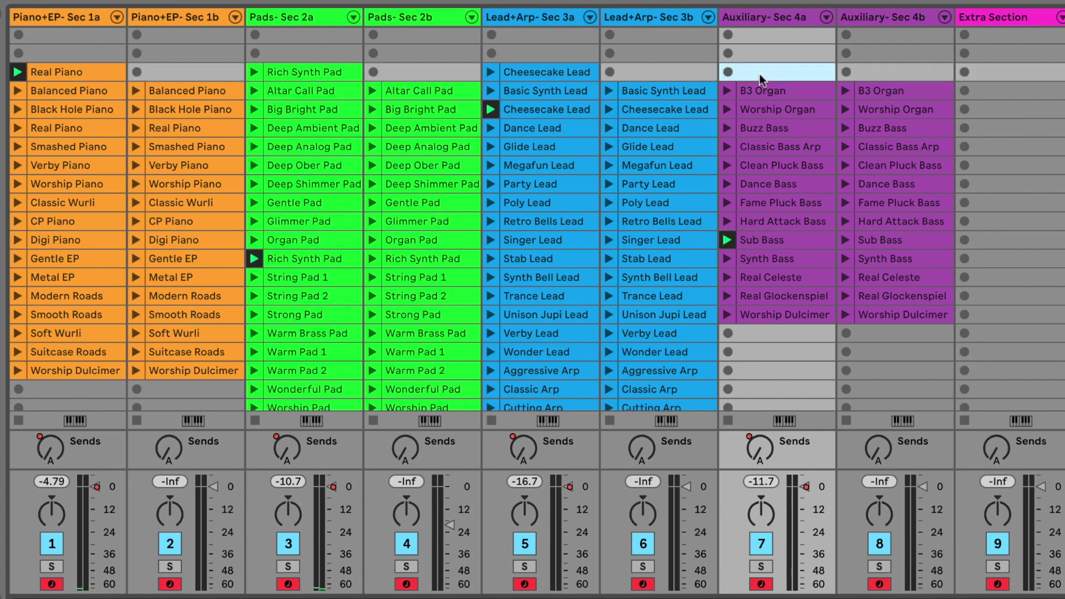
pyautogui.hotkey('ctrl', 'v')
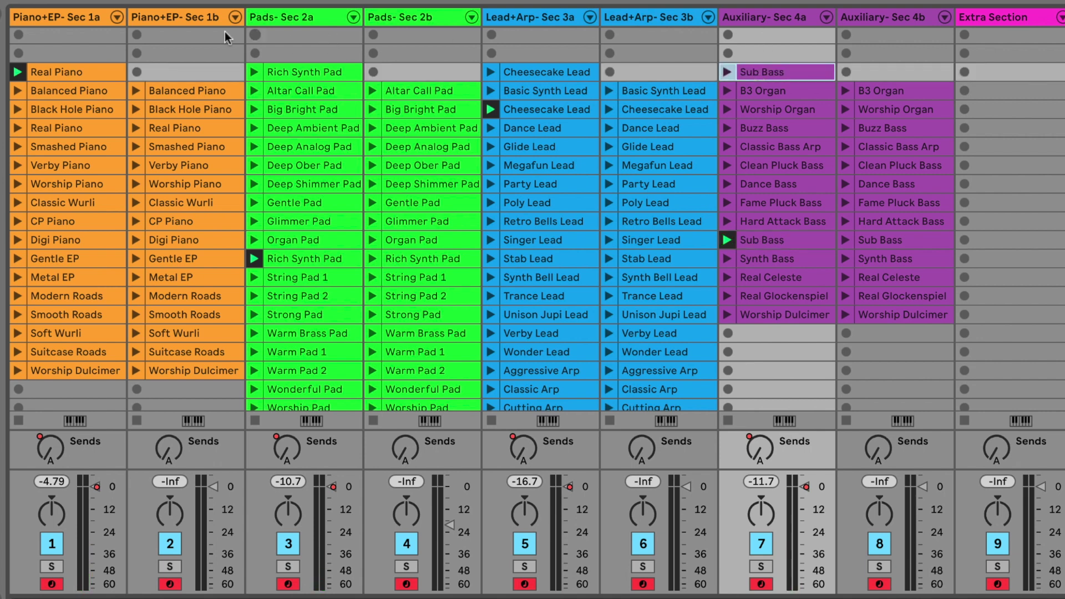
# Play the new song pad and lead clips, and copy the OFF clip into Piano+EP- Sec 1b's new song slot
pyautogui.click(255, 73)
pyautogui.click(492, 73)
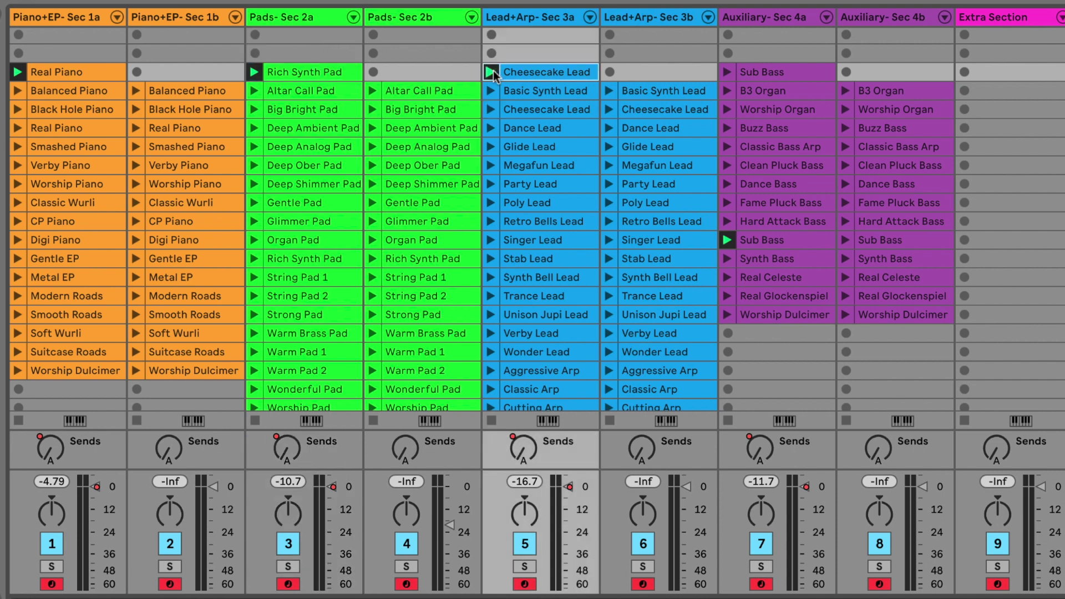
pyautogui.scroll(-5, 709, 214)
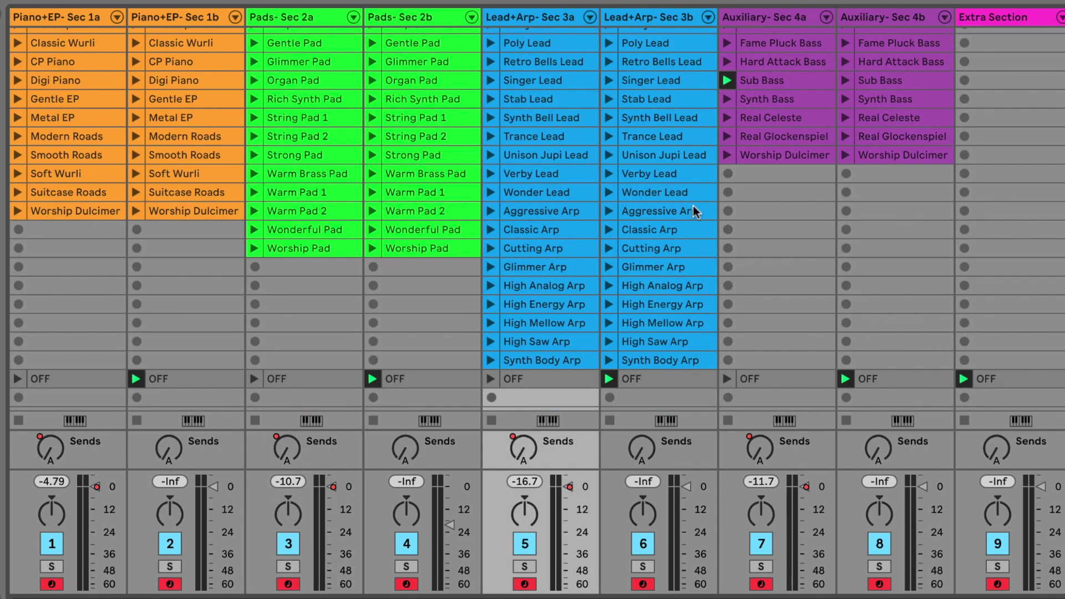
pyautogui.click(190, 383)
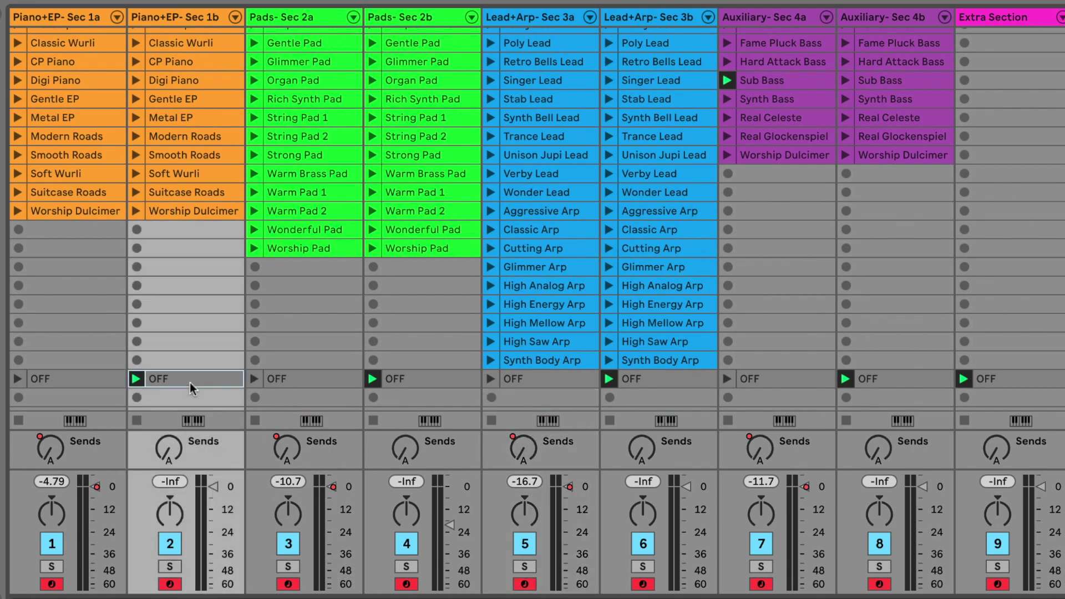
pyautogui.scroll(5, 183, 330)
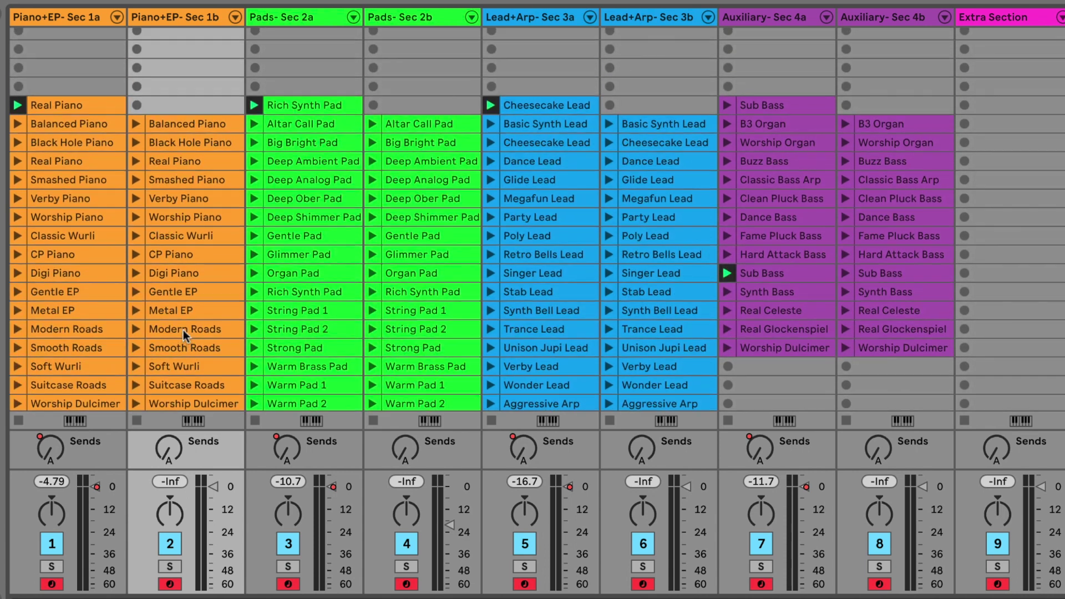
pyautogui.click(171, 103)
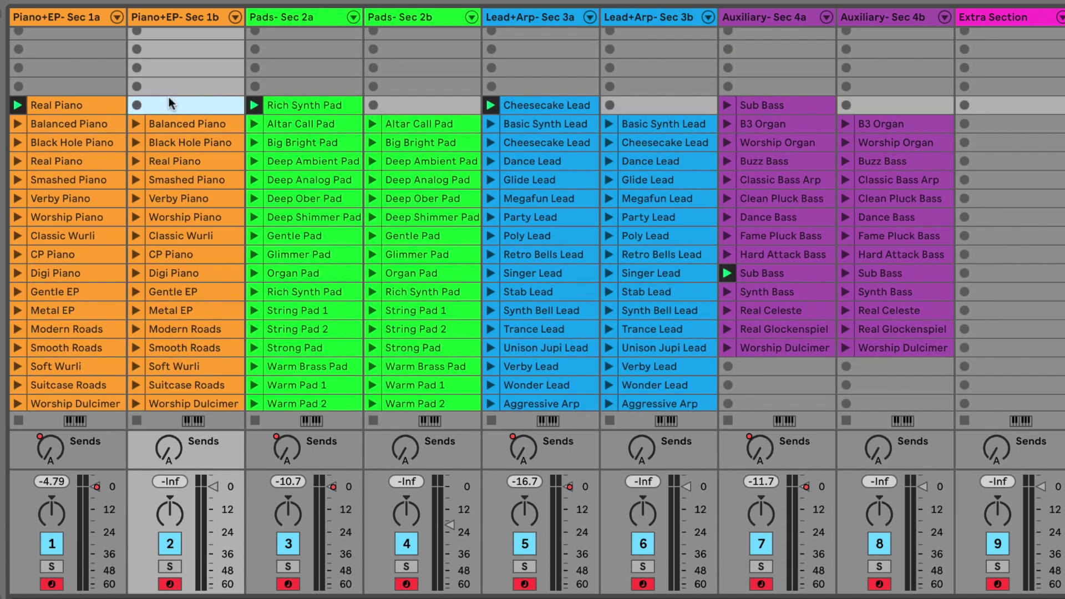
# Copy the OFF clip into Pads- Sec 2b's new song slot and pick up the Lead+Arp- Sec 3b OFF clip
pyautogui.scroll(-10, 336, 161)
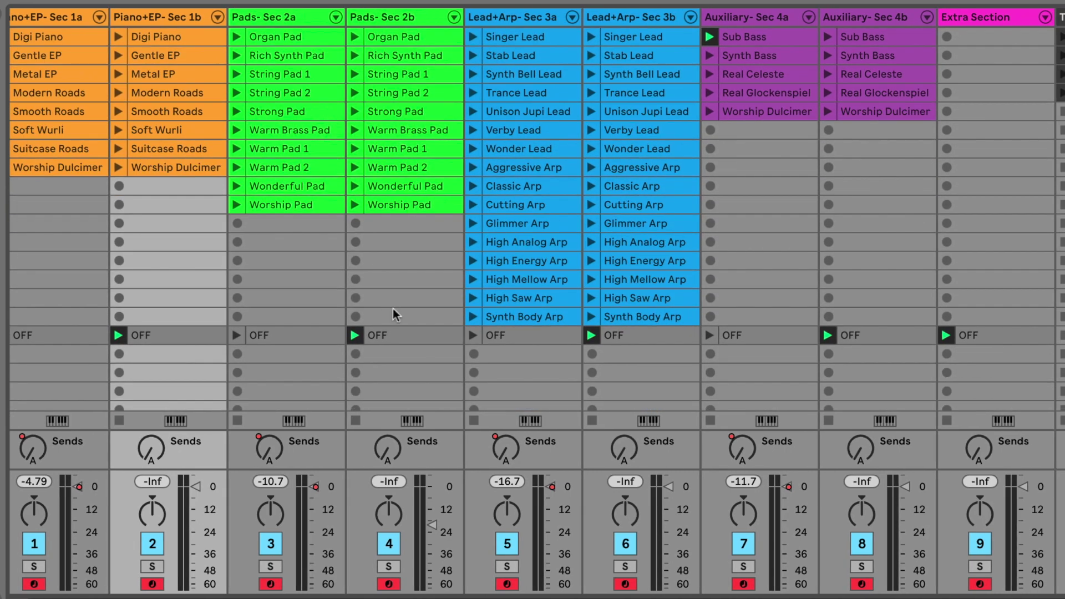
pyautogui.click(403, 334)
pyautogui.scroll(15, 392, 240)
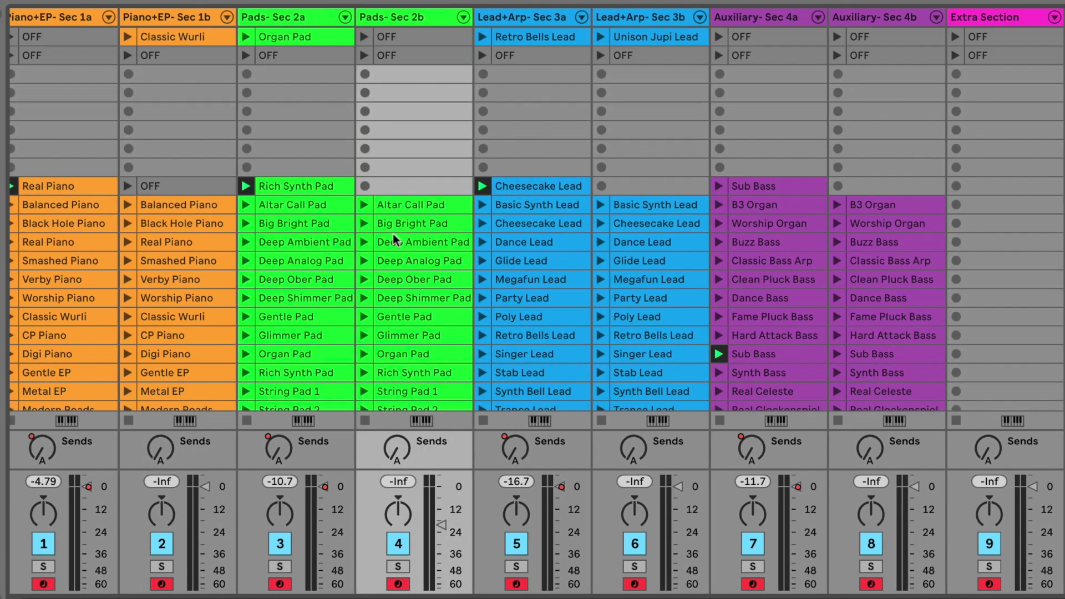
pyautogui.click(392, 240)
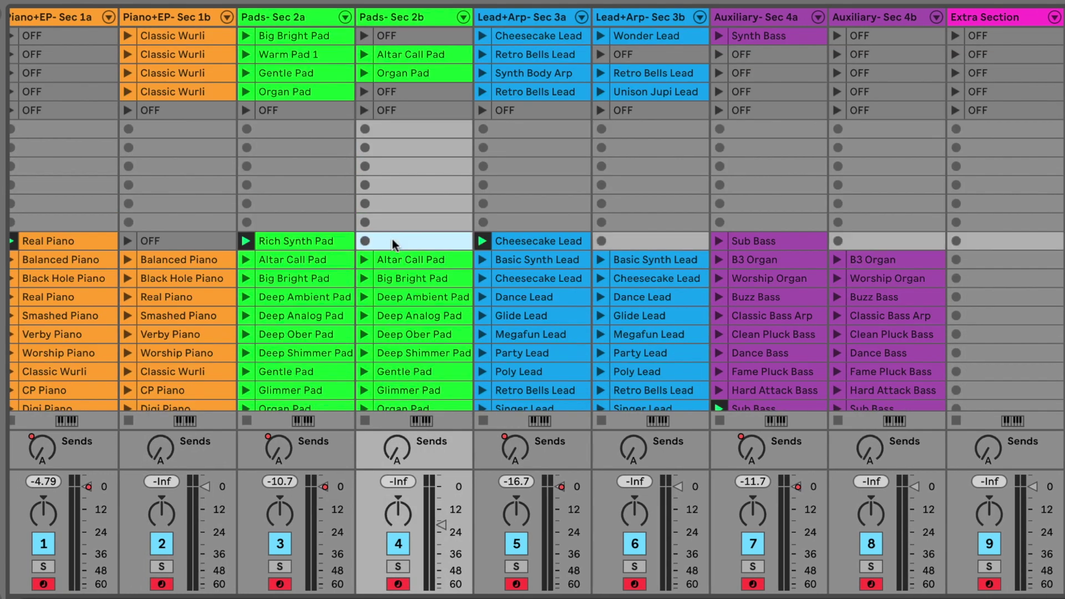
pyautogui.scroll(-15, 521, 308)
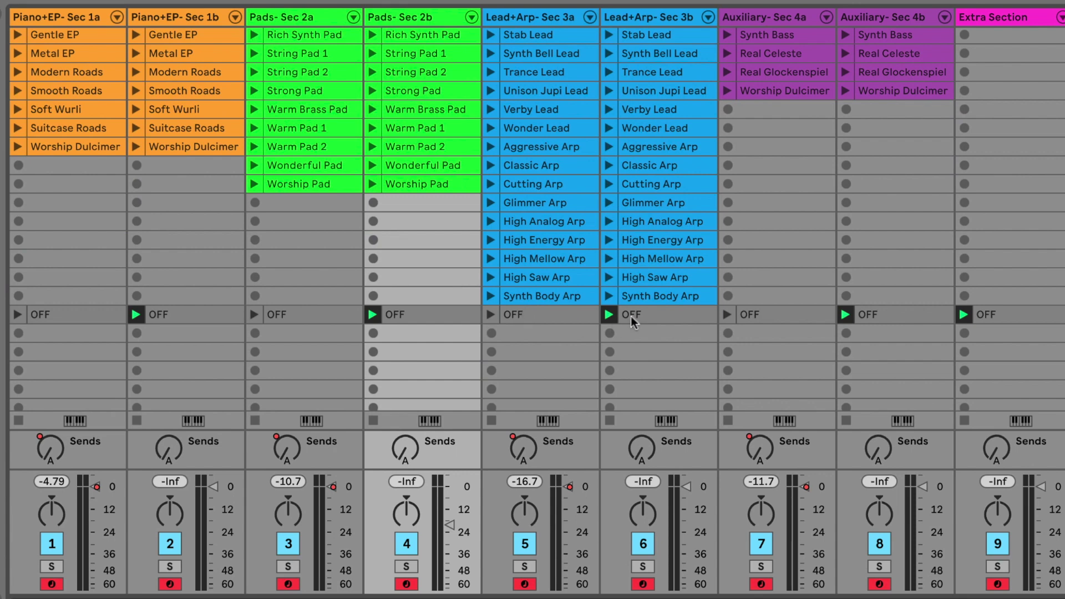
pyautogui.click(631, 319)
pyautogui.scroll(9, 640, 178)
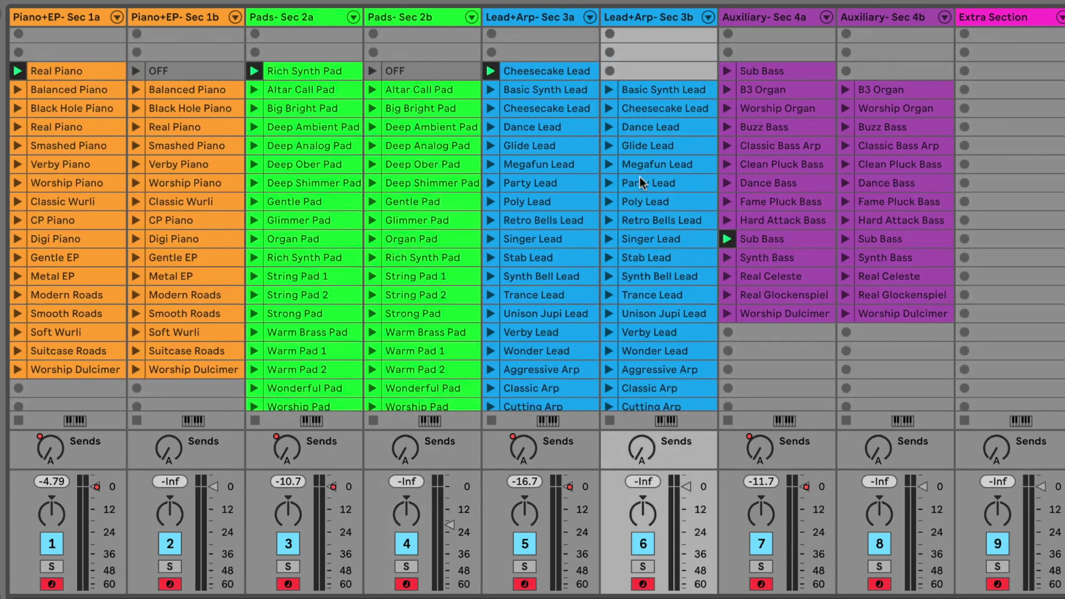
pyautogui.scroll(3, 640, 178)
# Fill the new song slots in Lead+Arp- Sec 3b and Auxiliary- Sec 4b with OFF clips
pyautogui.click(634, 115)
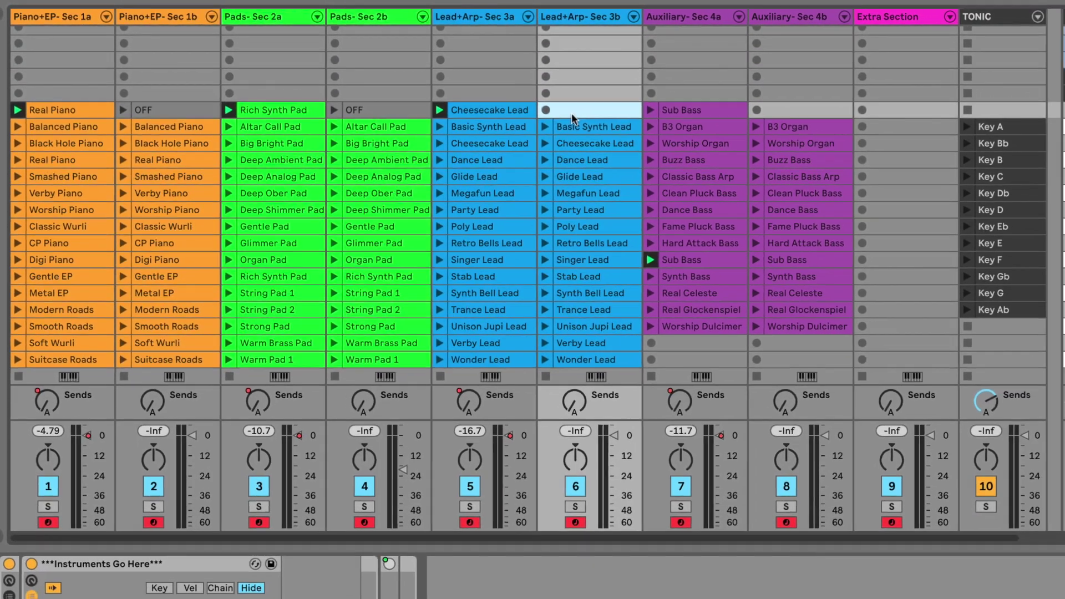
pyautogui.scroll(-5, 710, 159)
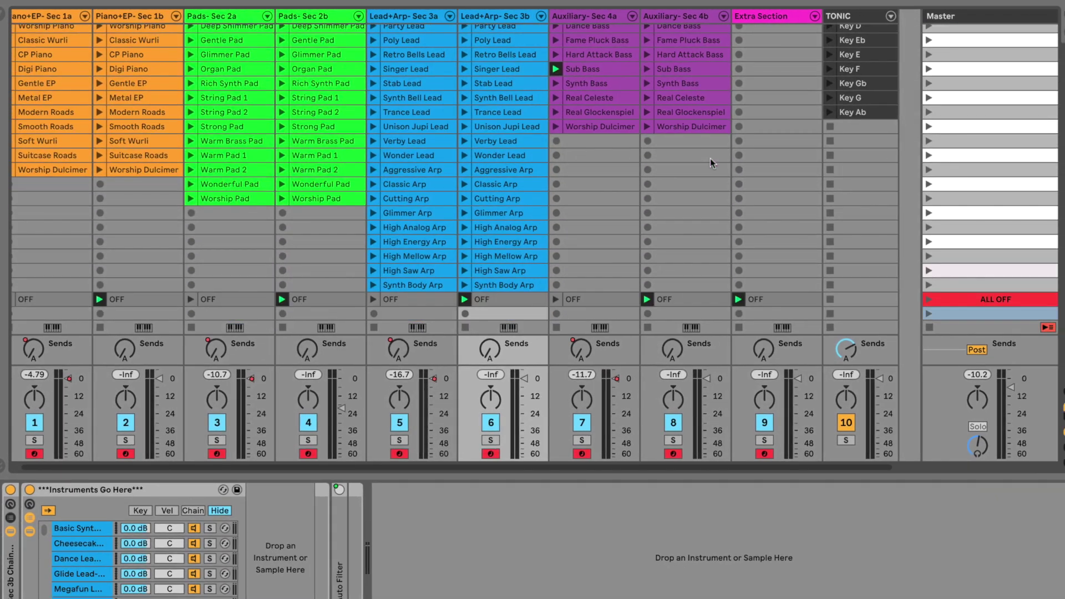
pyautogui.click(648, 298)
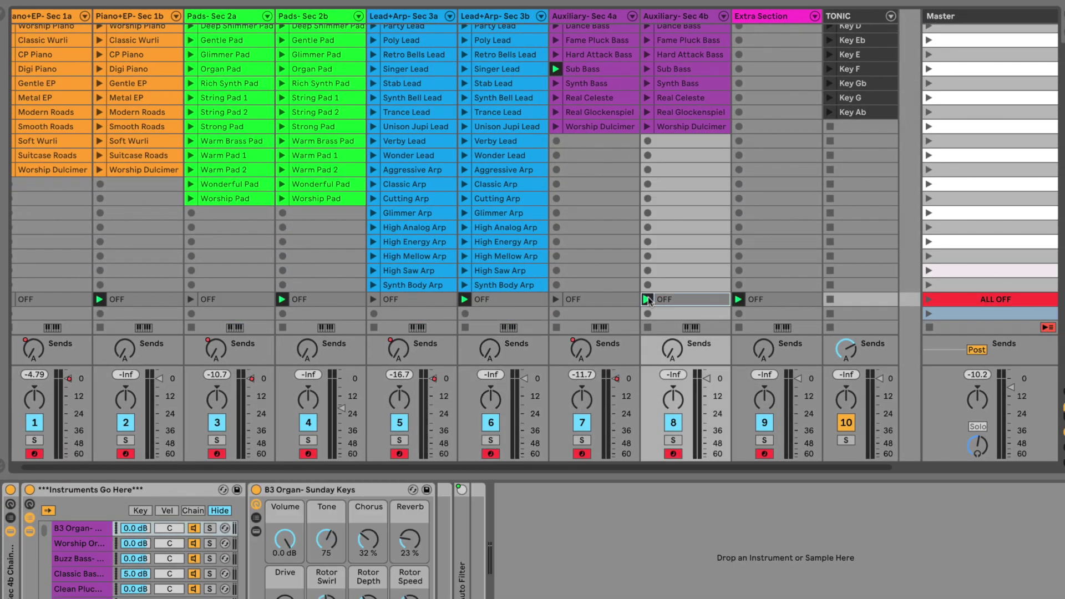
pyautogui.scroll(6, 660, 192)
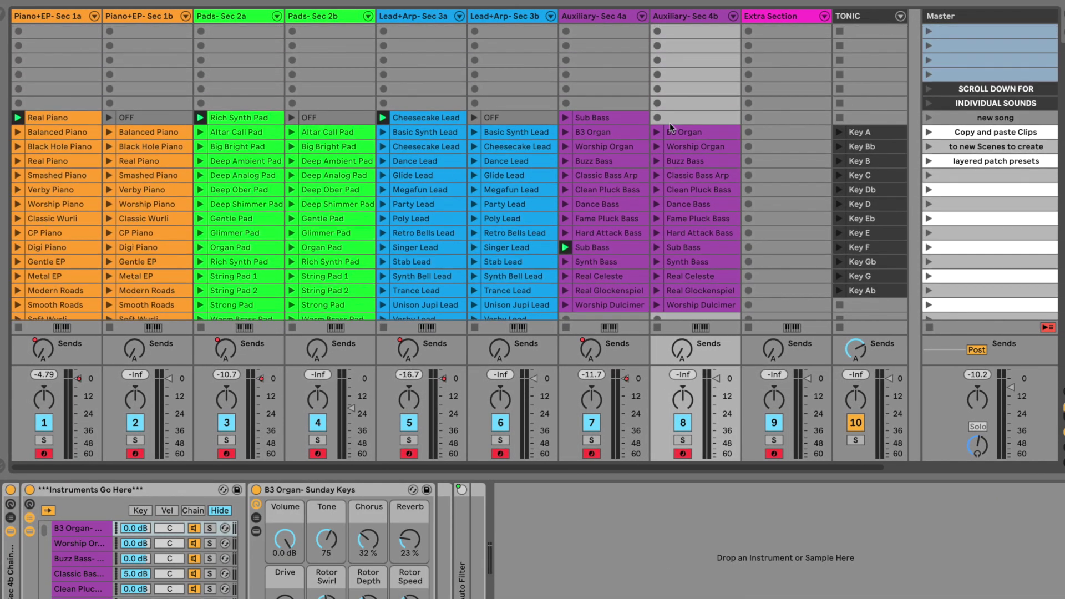
pyautogui.click(670, 118)
pyautogui.hotkey('ctrl', 'v')
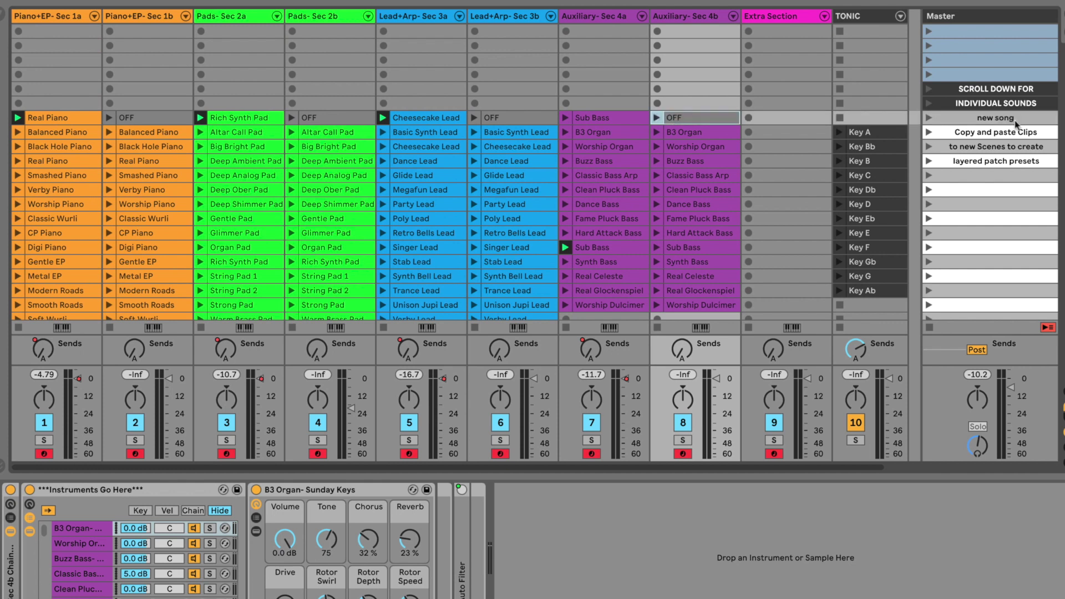
# Paste an OFF clip into the Extra Section slot of the new song scene, then stop playback
pyautogui.click(993, 117)
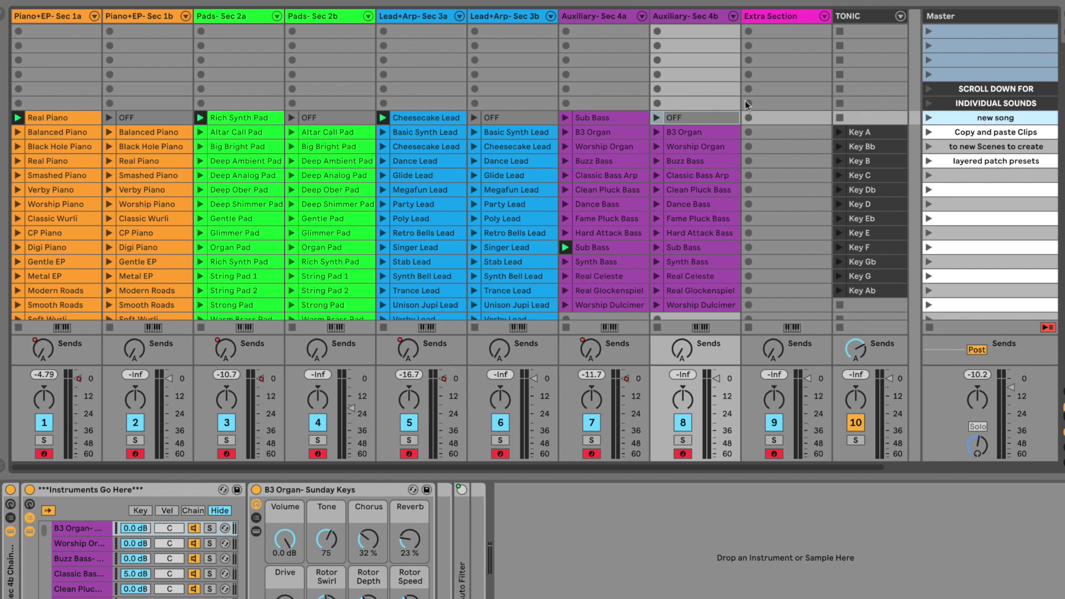
pyautogui.scroll(-8, 754, 215)
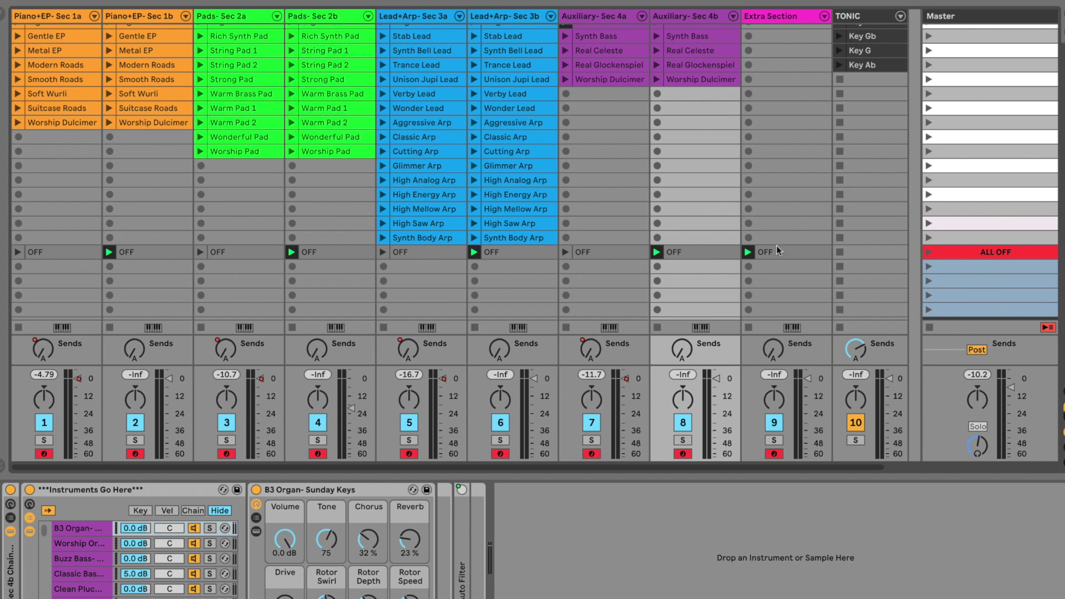
pyautogui.click(777, 252)
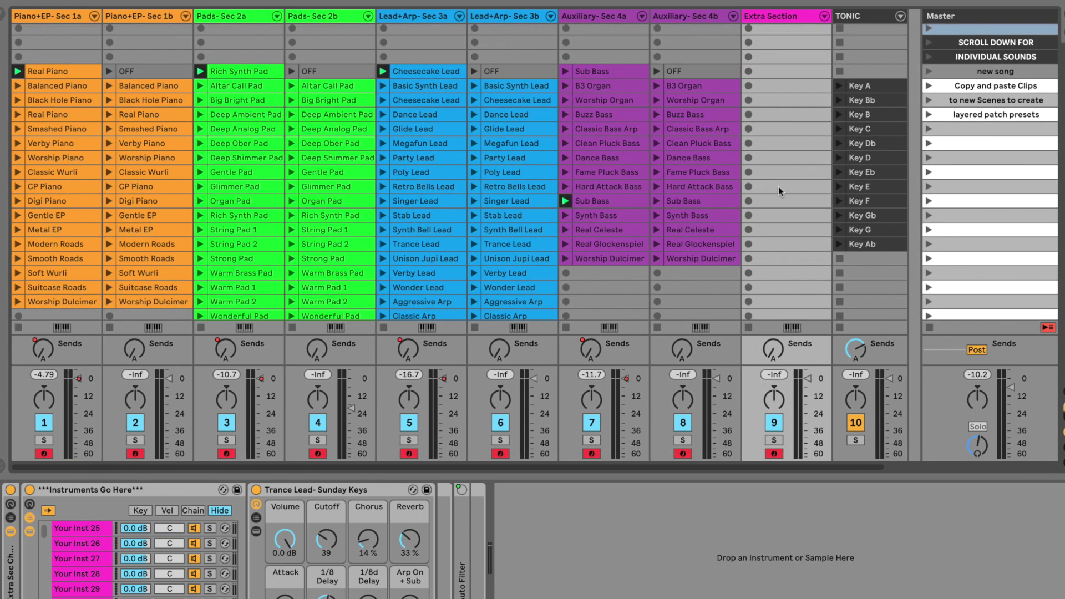
pyautogui.scroll(3, 777, 187)
pyautogui.click(774, 115)
pyautogui.hotkey('ctrl', 'v')
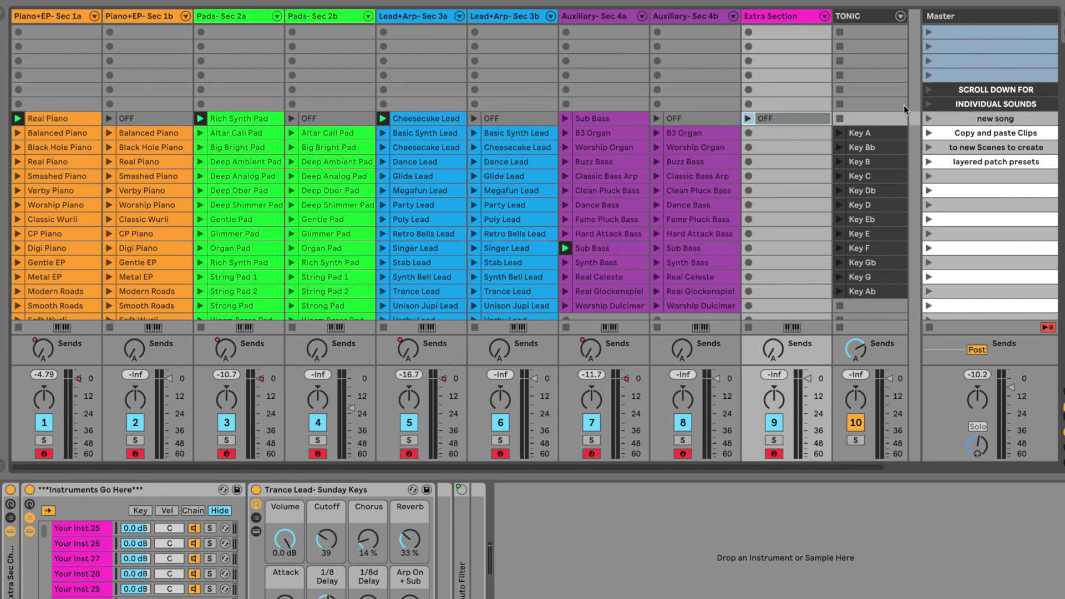
pyautogui.click(927, 75)
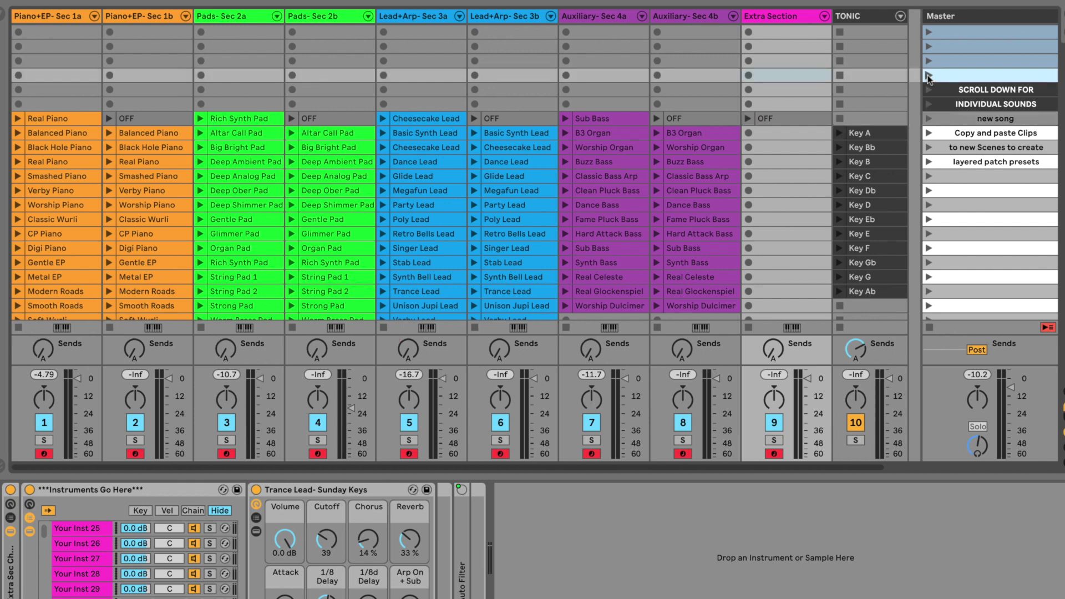
# Launch the whole new song scene from the Master track to hear all its clips together
pyautogui.click(928, 119)
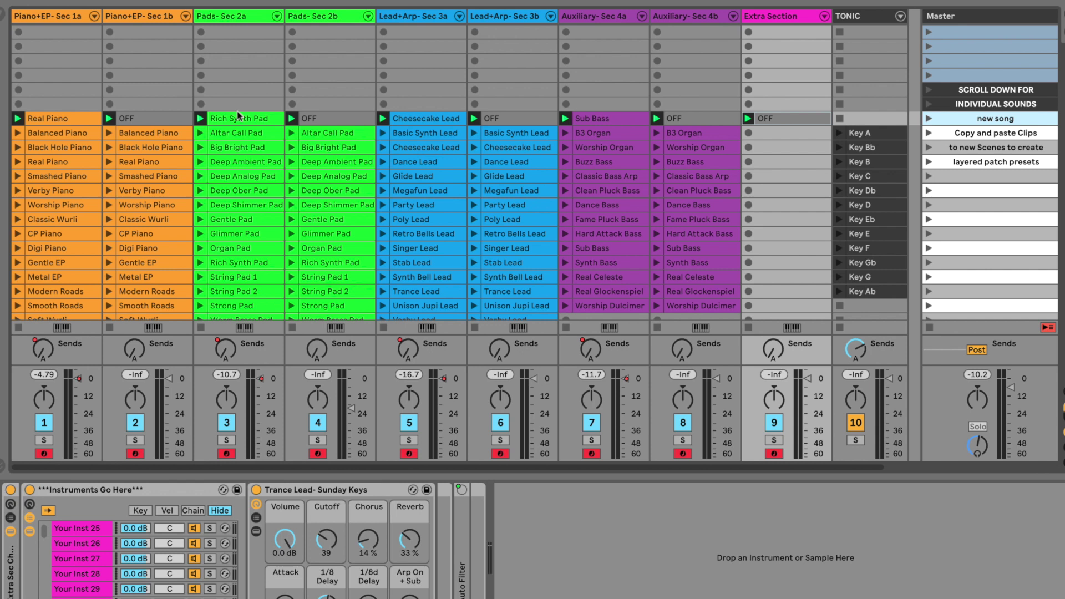
# Replace the OFF clip in Pads- Sec 2b's new song slot with a copy of Big Bright Pad
pyautogui.click(326, 149)
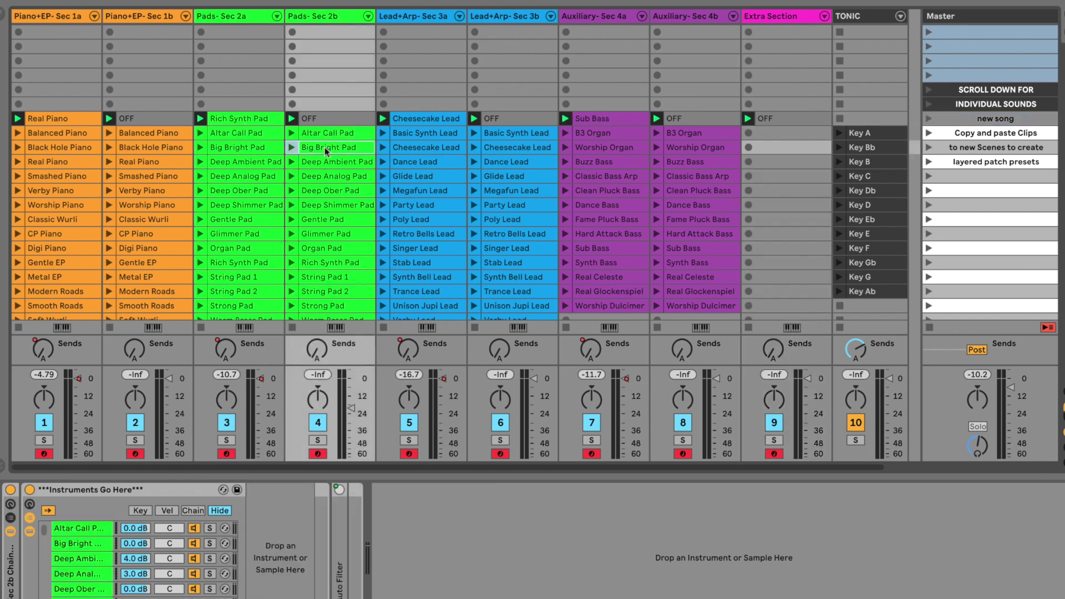
pyautogui.click(317, 119)
pyautogui.hotkey('ctrl', 'v')
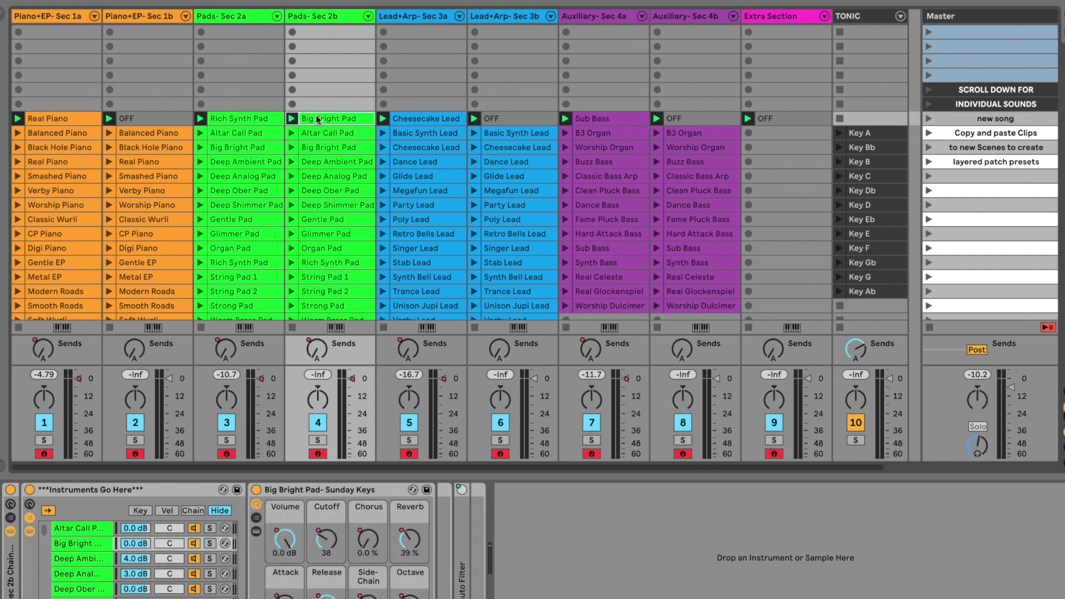